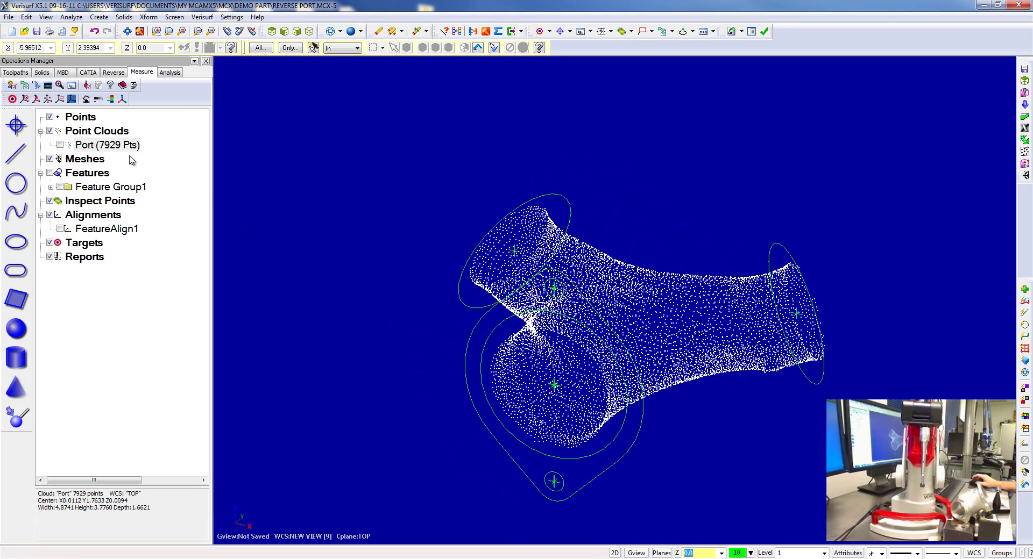
Create a mesh from the Port point cloud using 12 neighbors
click(112, 72)
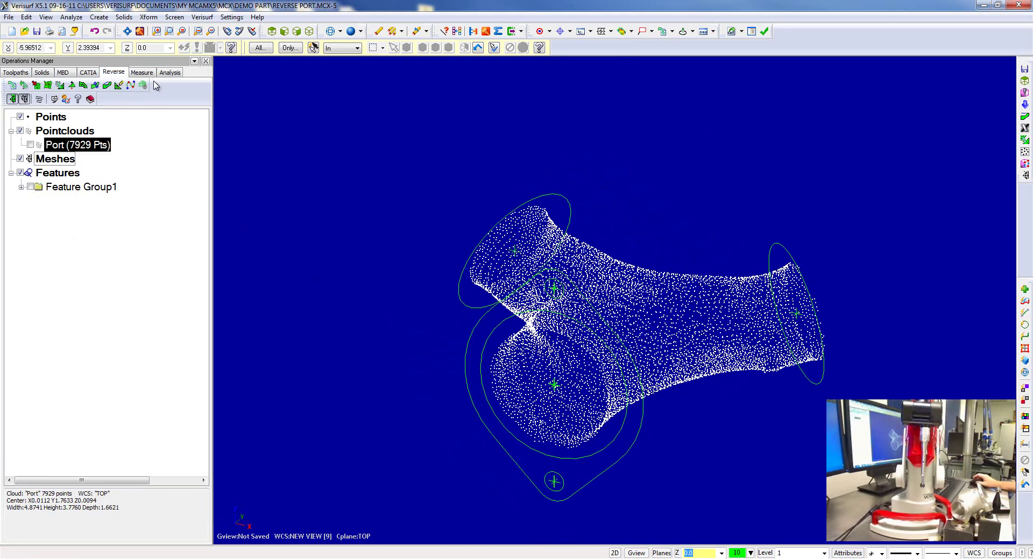
right_click(94, 146)
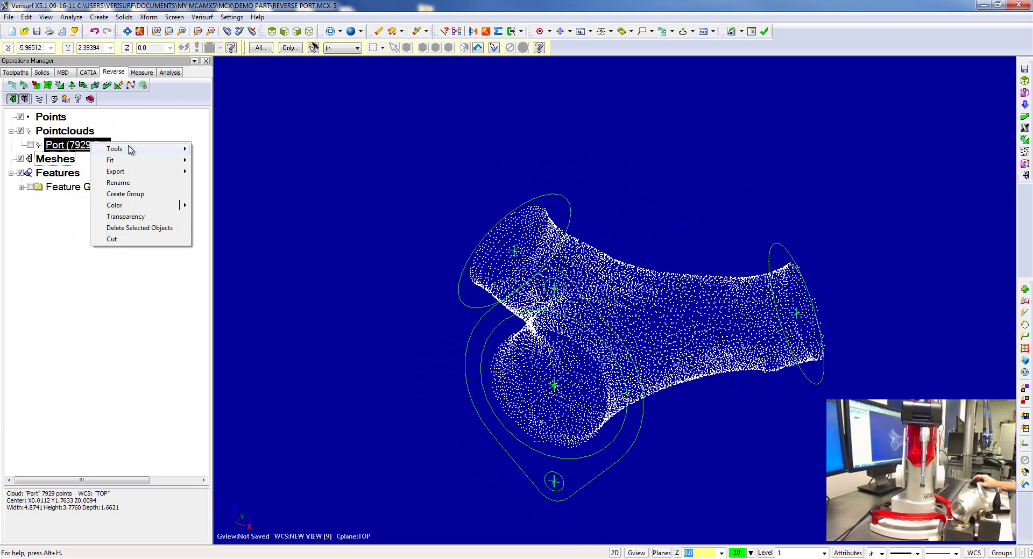
mouse_move(150, 150)
click(217, 194)
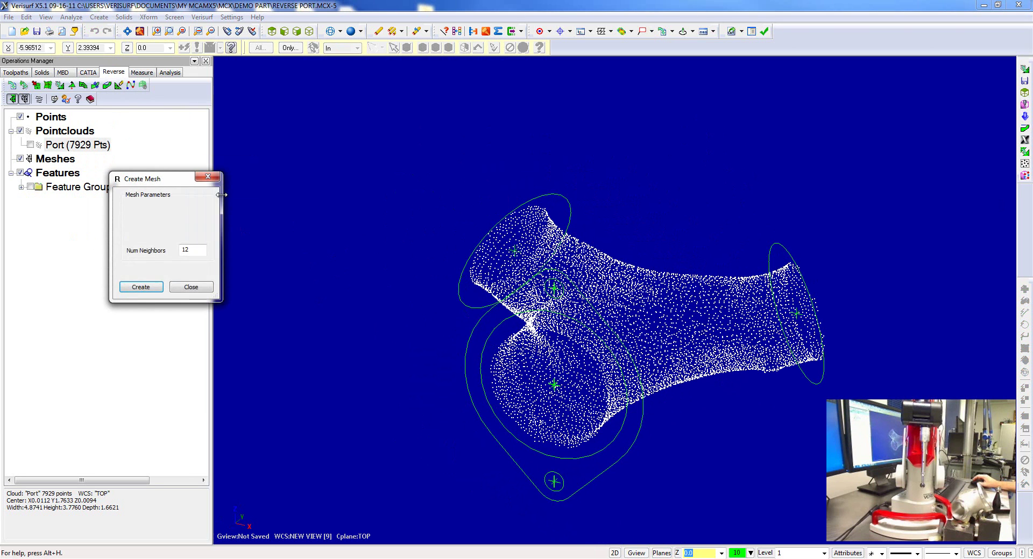
click(151, 290)
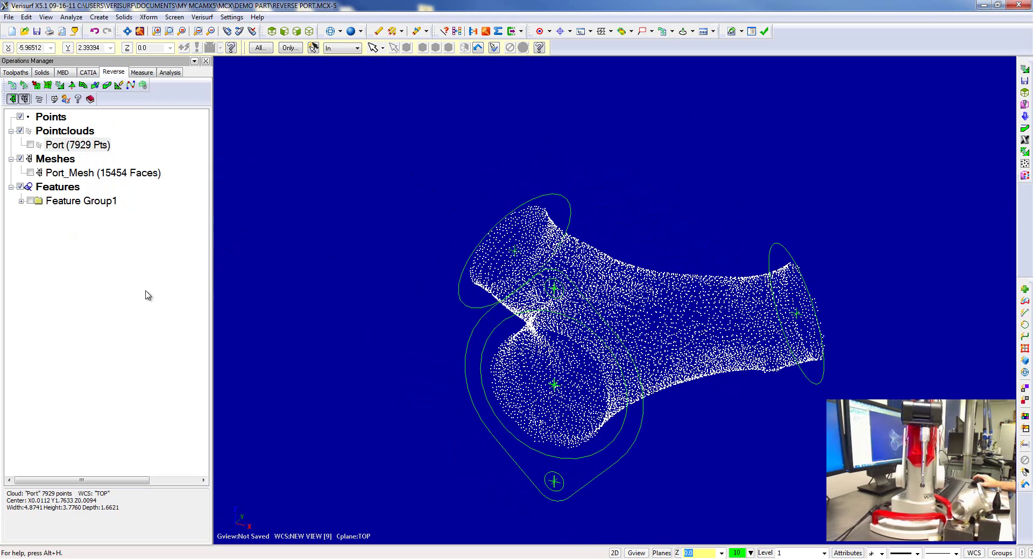
Display the new Port_Mesh as a shaded surface and hide its triangle edges
click(64, 176)
mouse_move(523, 190)
middle_down()
mouse_move(426, 62)
mouse_move(380, 221)
mouse_move(460, 219)
mouse_move(484, 202)
middle_up()
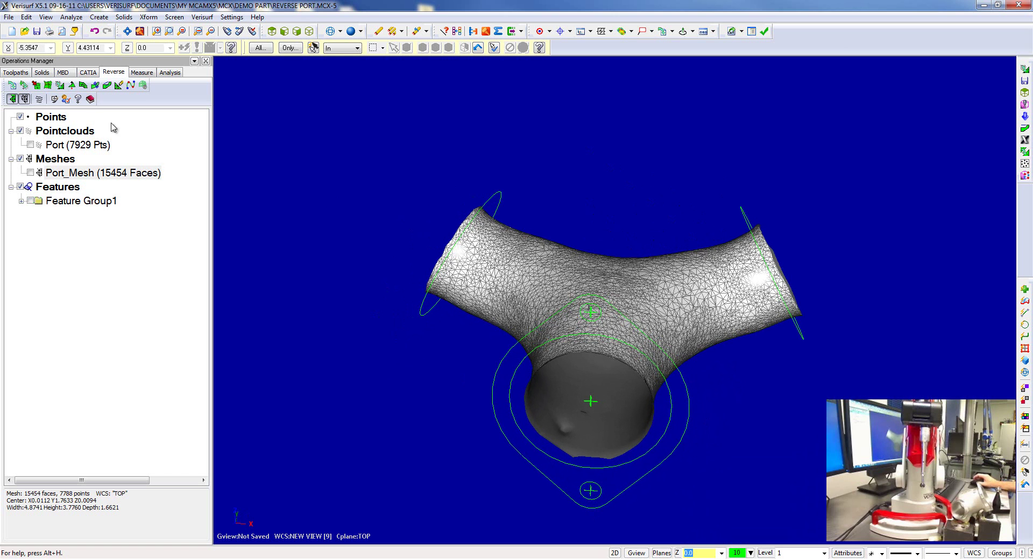
click(25, 99)
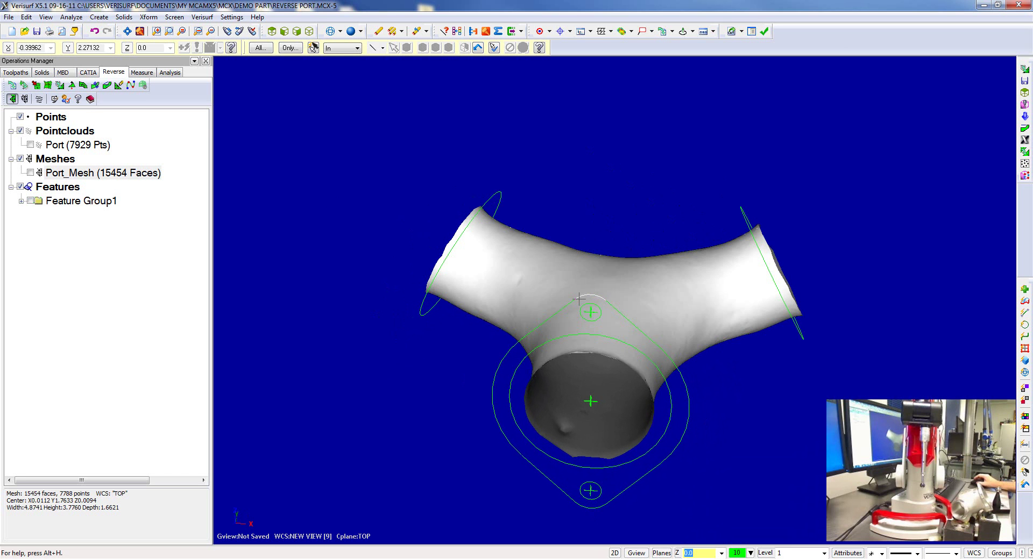
middle_drag(578, 298, 608, 189)
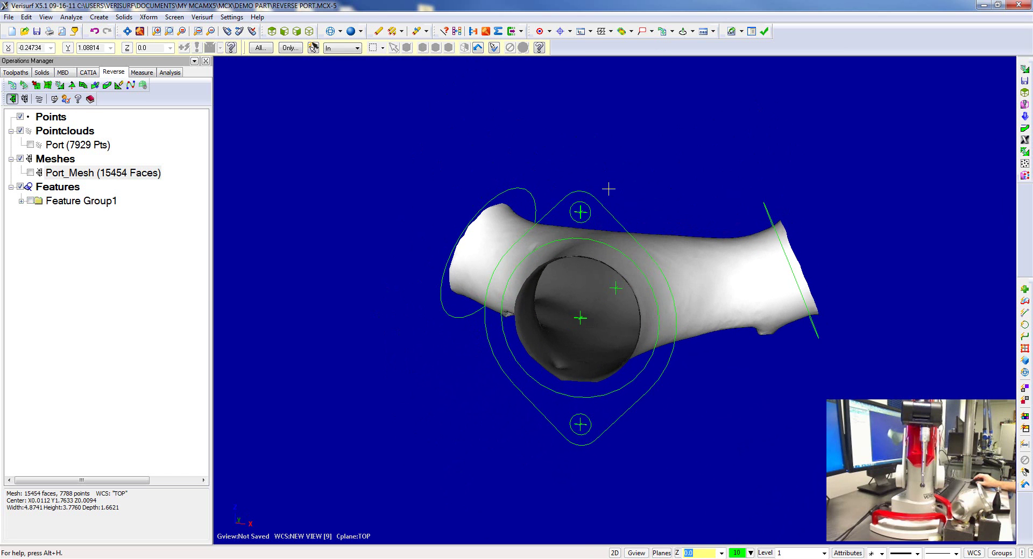
Offset Port_Mesh by 0.25 without creating a copy
right_click(142, 176)
mouse_move(199, 196)
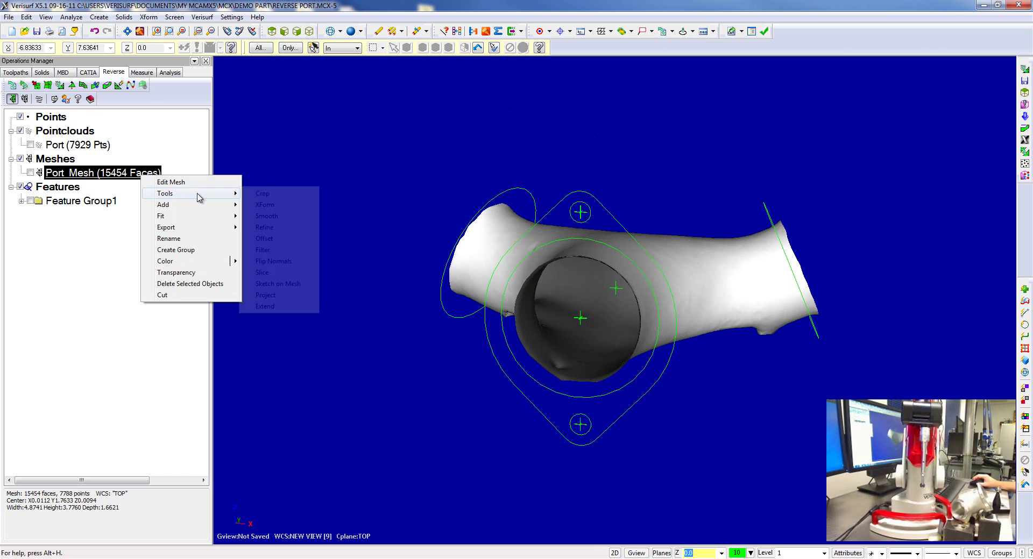
click(264, 239)
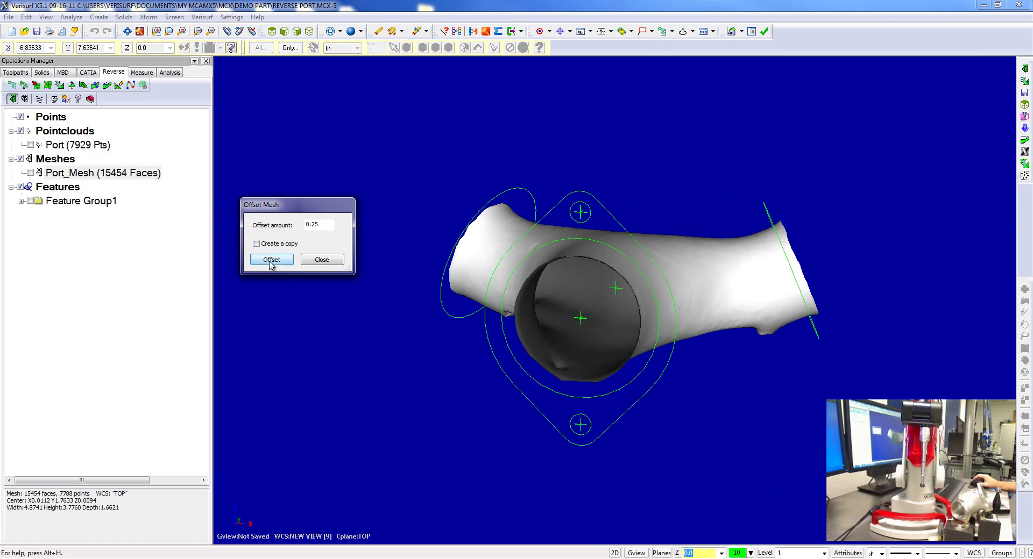
click(271, 261)
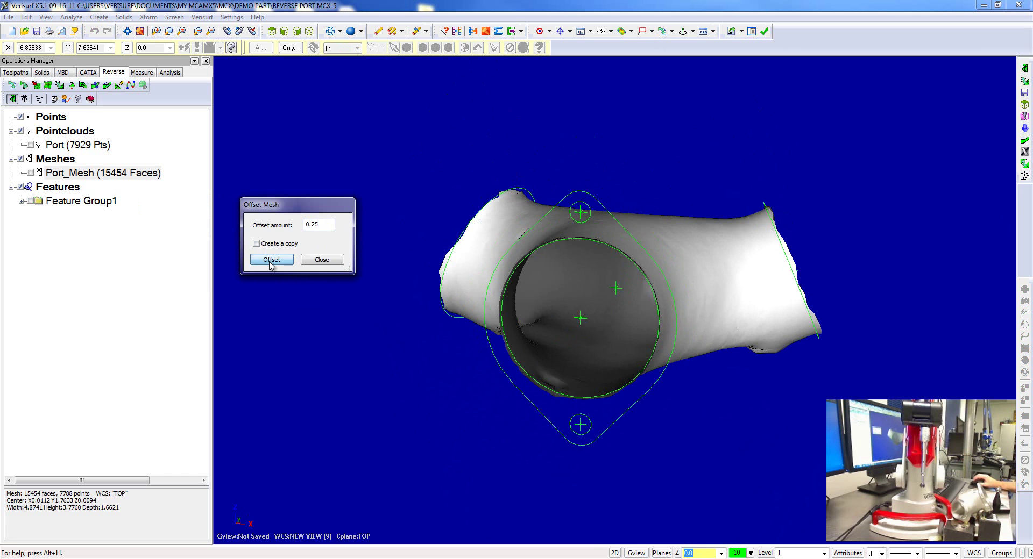
click(322, 262)
Show the triangle edges on the offset mesh again and examine its openings against the reference circles
middle_drag(441, 290, 559, 299)
click(25, 100)
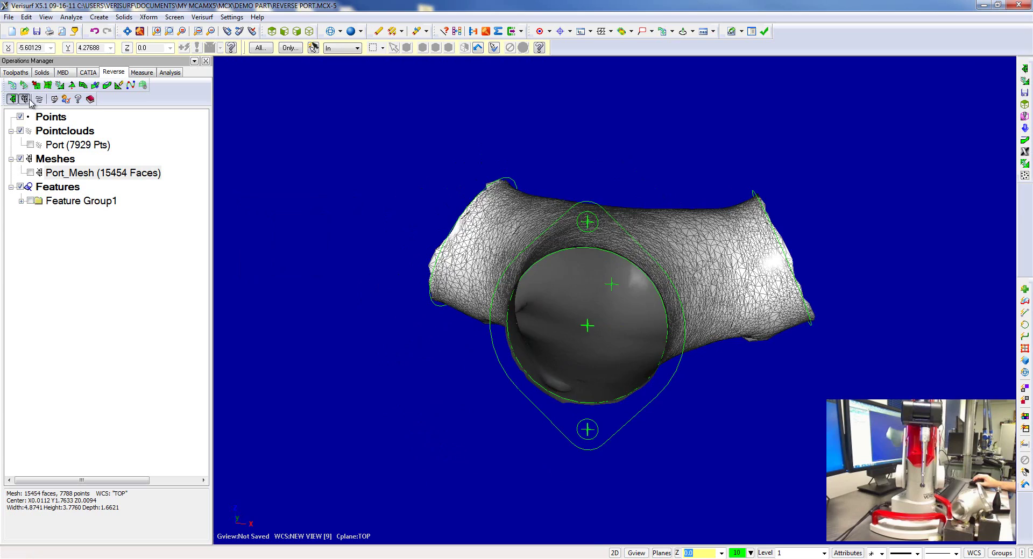
mouse_move(692, 221)
middle_down()
mouse_move(683, 347)
mouse_move(721, 247)
middle_up()
middle_drag(699, 388, 612, 286)
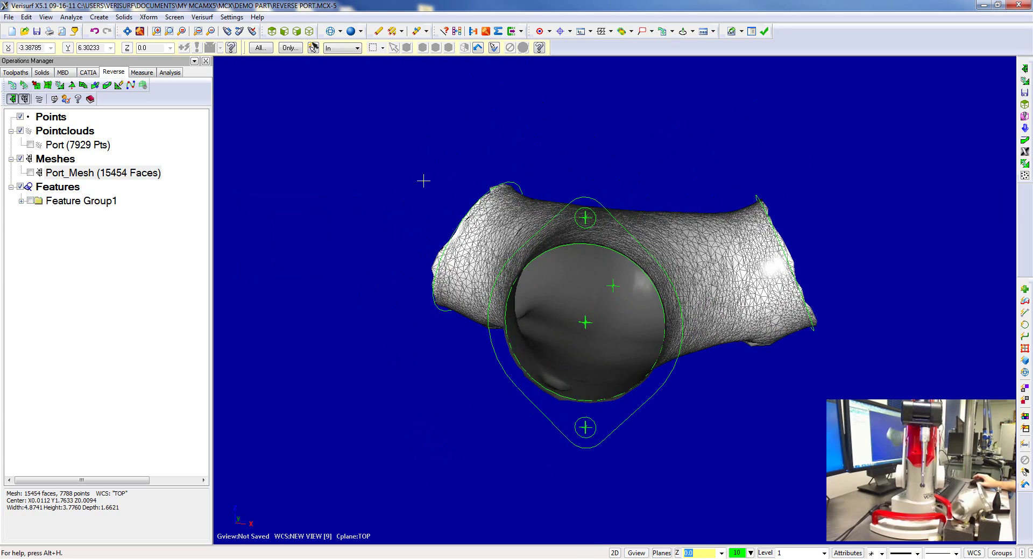
middle_drag(473, 240, 575, 379)
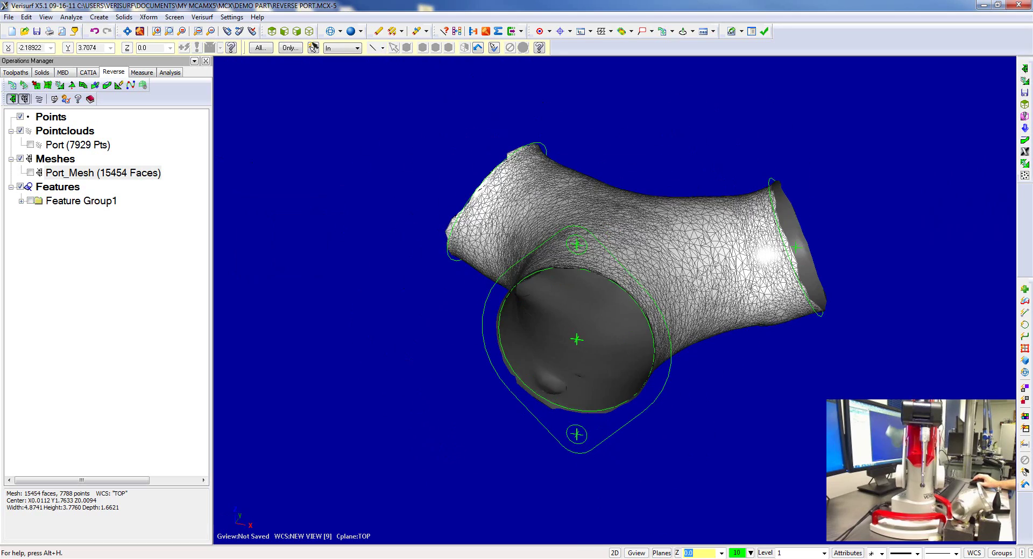
Start a continuous-point Inspect/Build measurement projected to surfaces and enable Port_Mesh for it
click(142, 72)
click(16, 416)
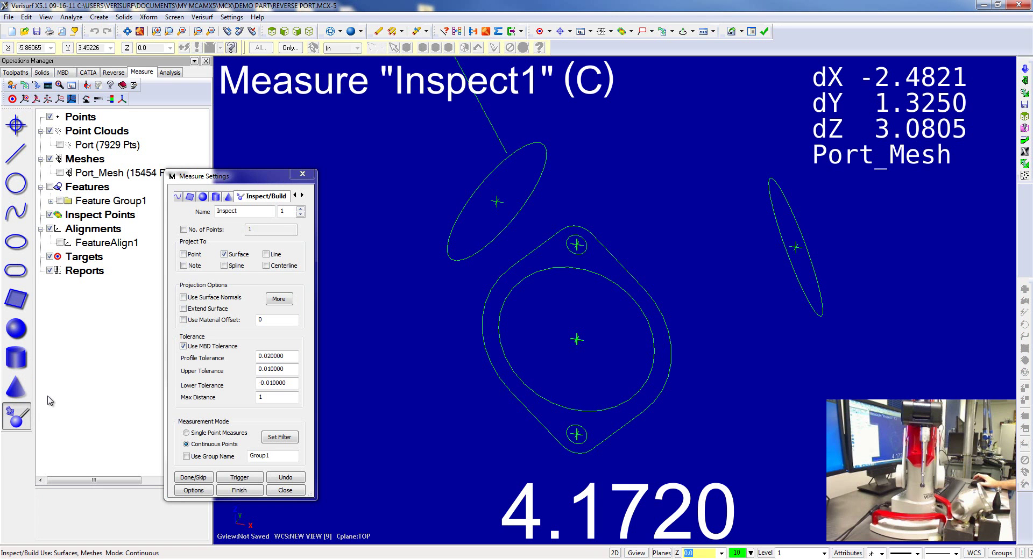
click(60, 173)
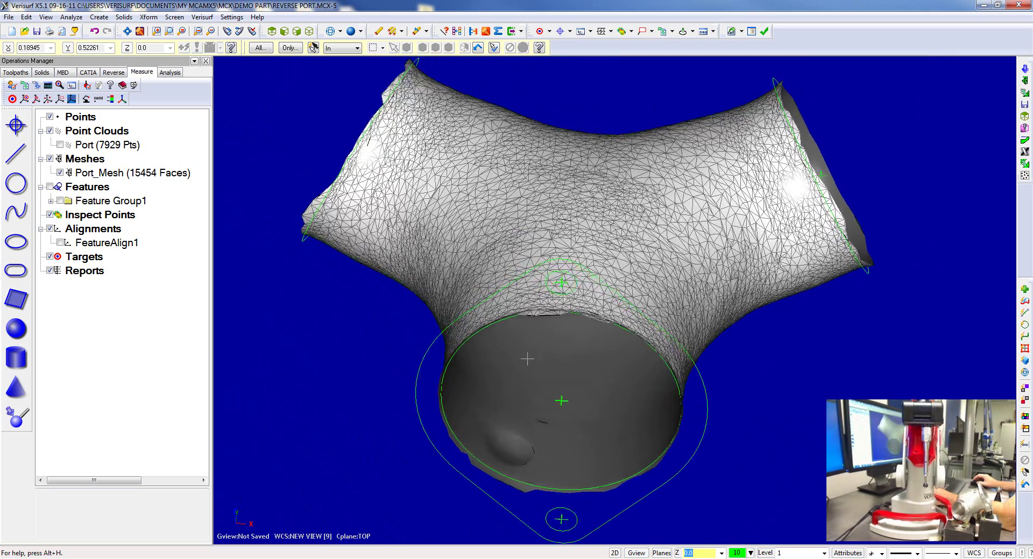
Crop Port_Mesh at the flange opening with the lower Y limit set to 0.0000, without creating a copy
click(140, 174)
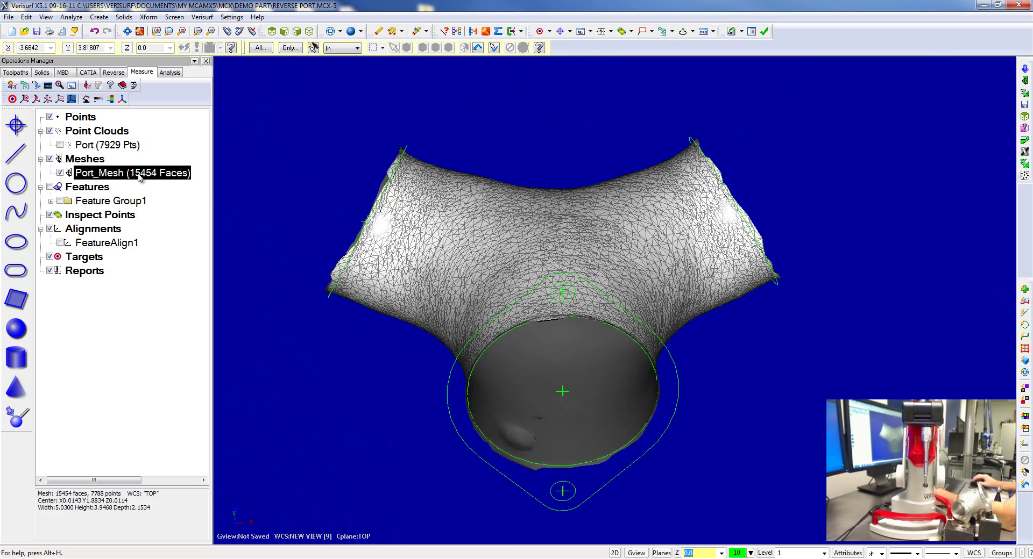
right_click(139, 176)
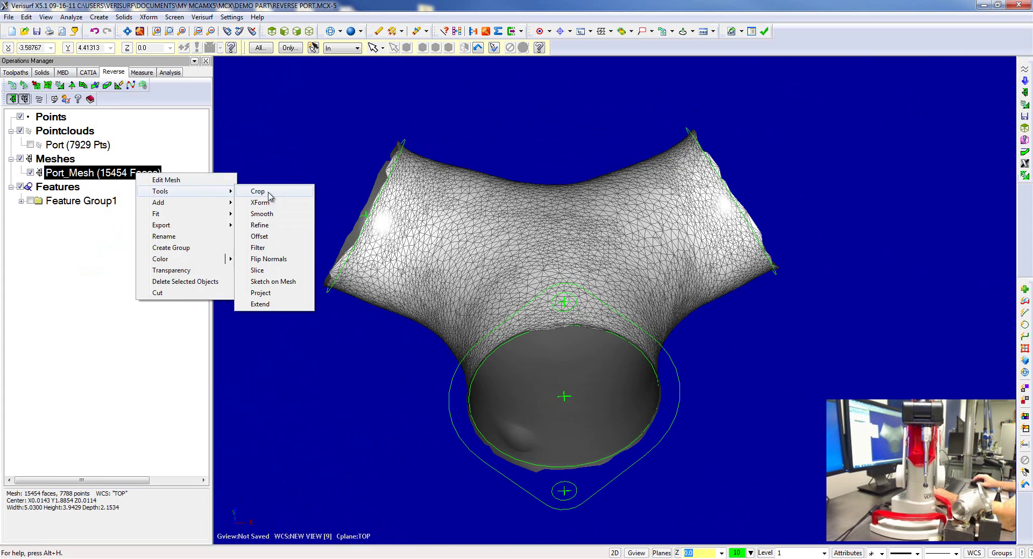
click(258, 191)
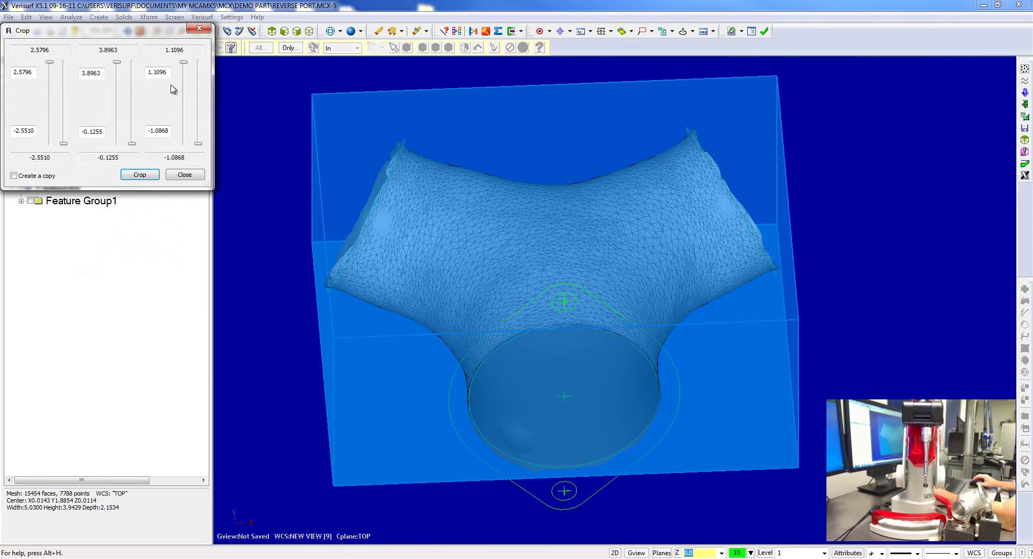
middle_drag(321, 203, 657, 269)
drag(132, 143, 155, 153)
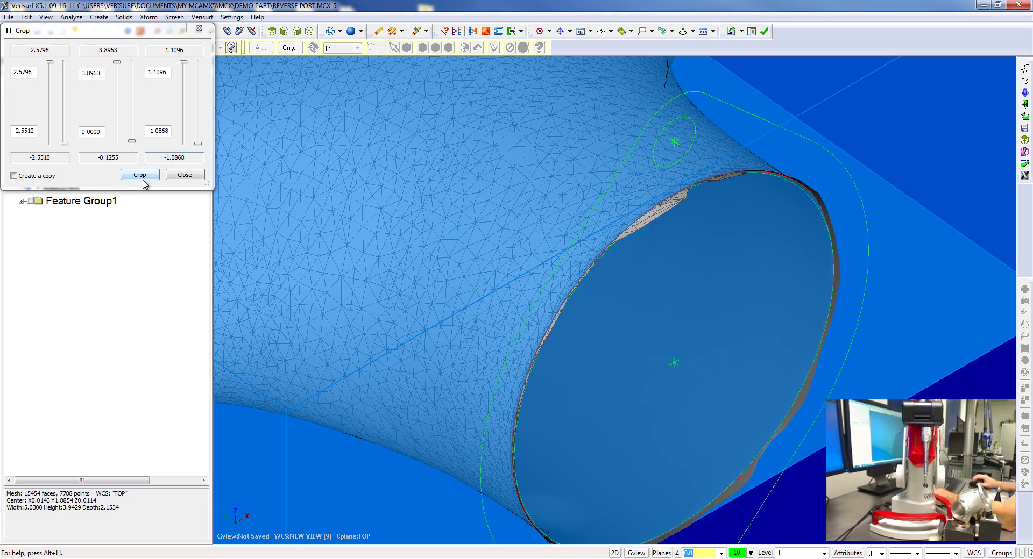
click(139, 175)
scroll(613, 203, down, 2)
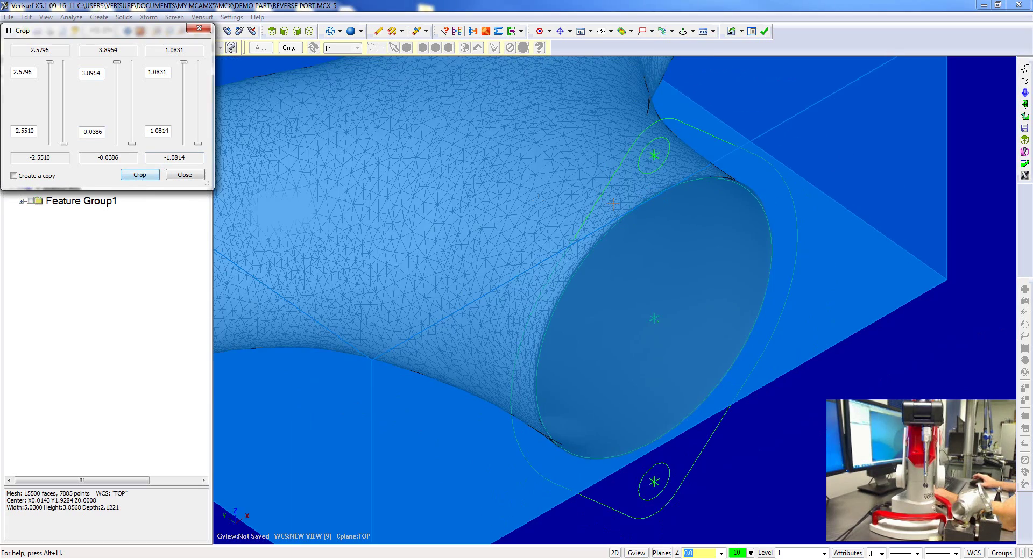
click(185, 175)
Create a work coordinate system by geometry from the circle at the right-hand branch opening, with a new origin and associative view
mouse_move(653, 317)
middle_down()
mouse_move(758, 237)
mouse_move(592, 415)
middle_up()
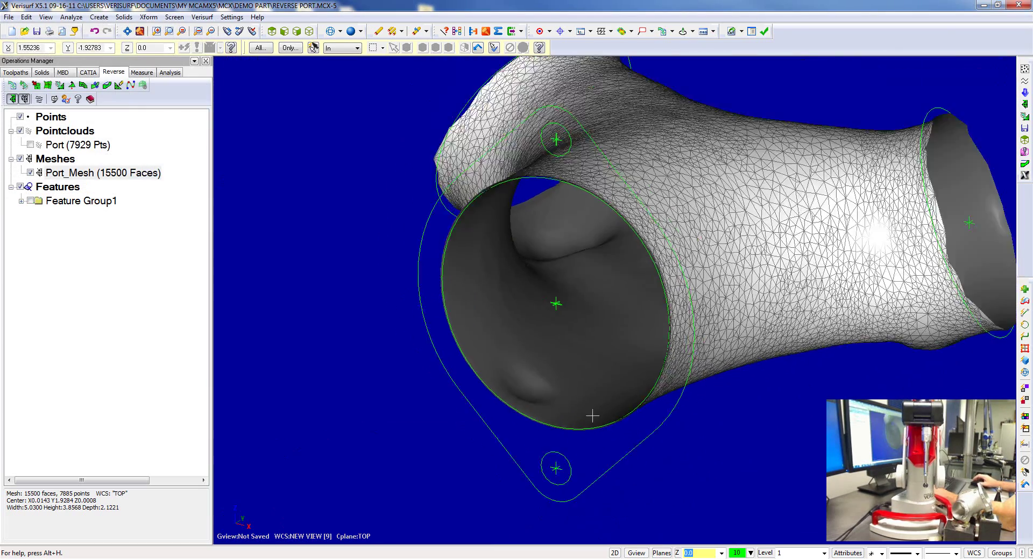
scroll(590, 415, down, 2)
middle_drag(935, 318, 962, 387)
scroll(963, 386, up, 2)
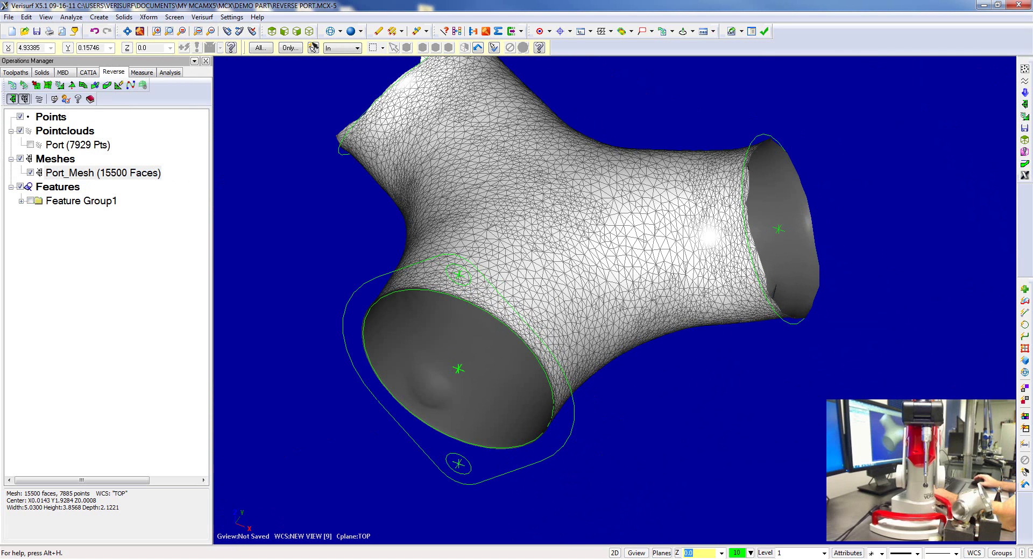
click(975, 553)
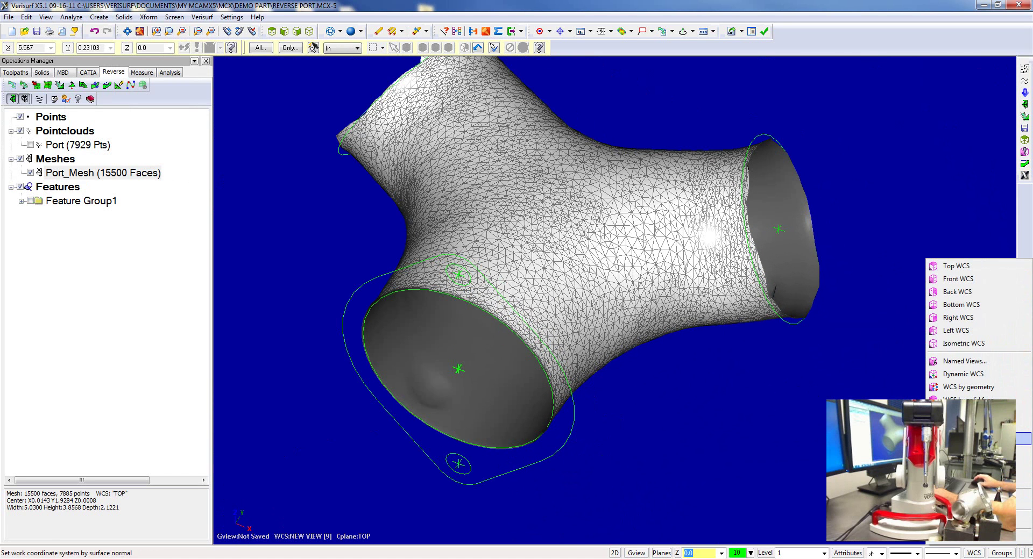
click(981, 388)
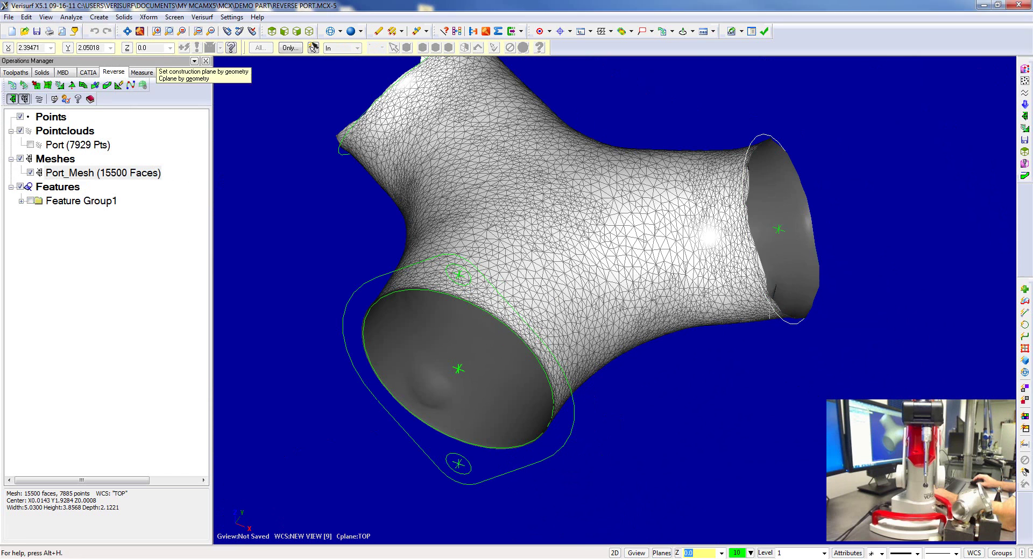
click(769, 311)
click(782, 273)
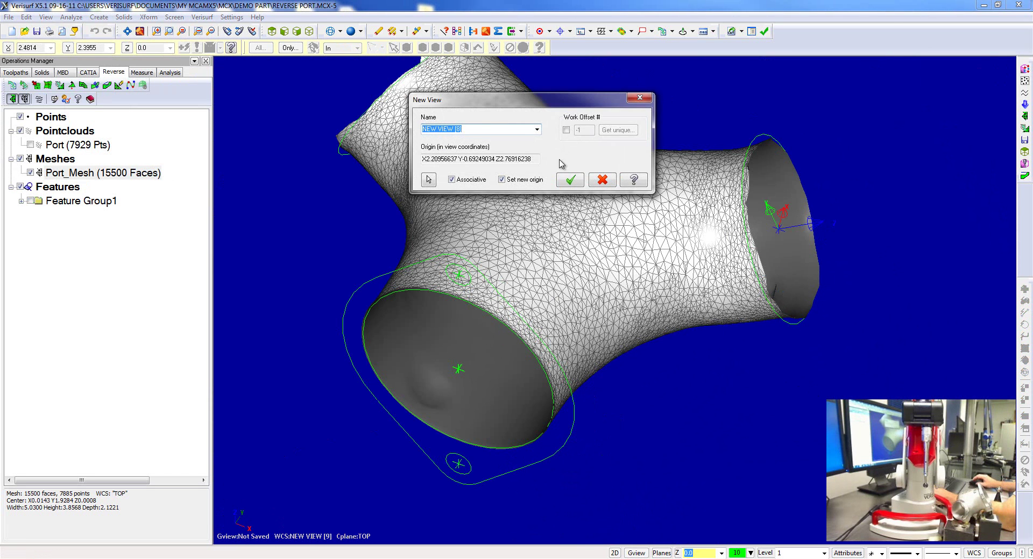
click(566, 177)
Crop the ragged end of the right-hand branch of Port_Mesh with the upper Z limit set to 0.0000
right_click(107, 175)
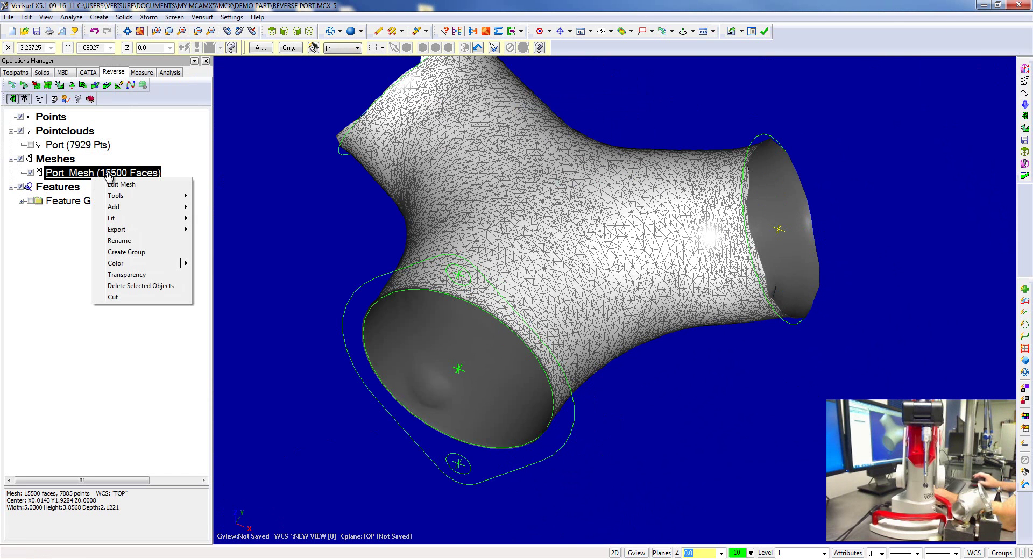
mouse_move(138, 196)
click(212, 196)
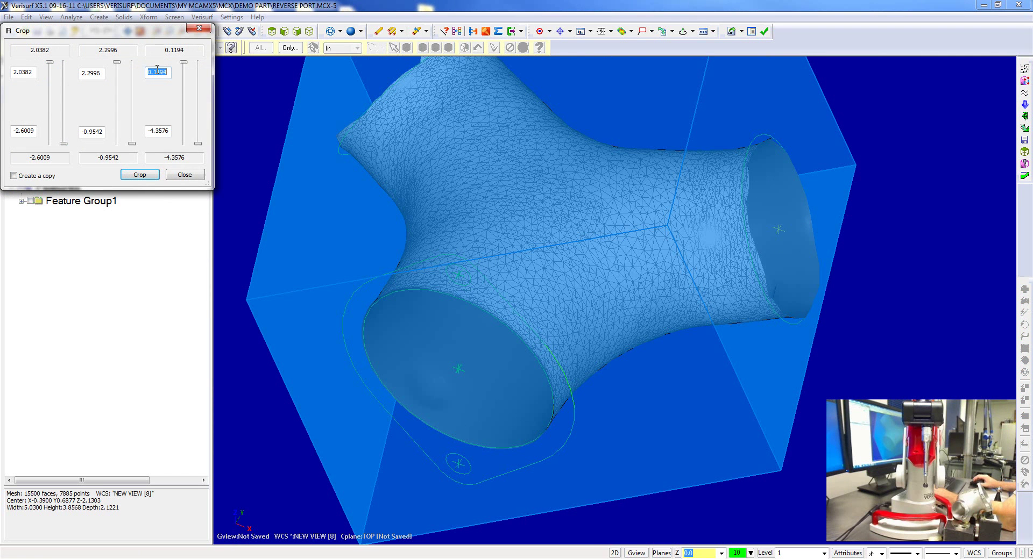
key(Return)
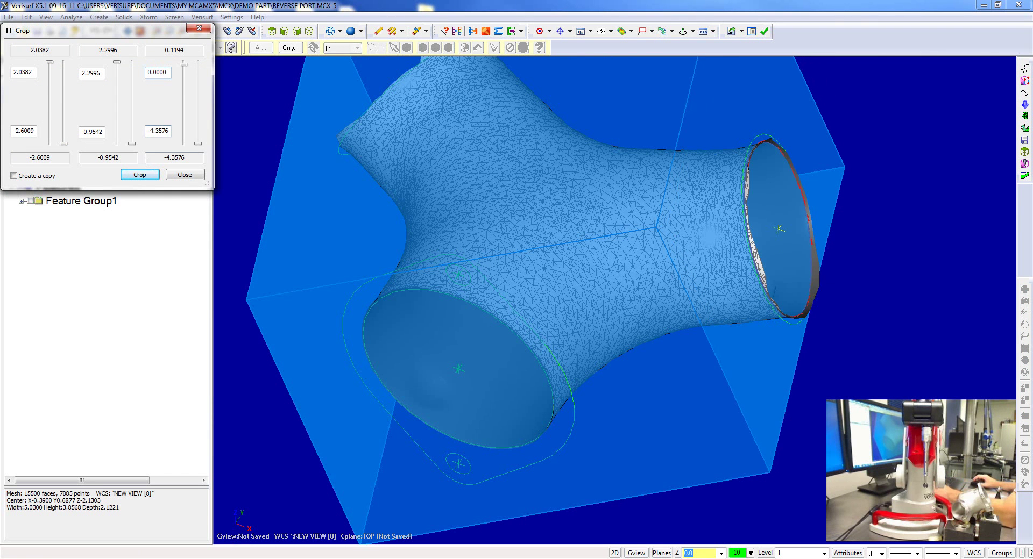
click(141, 176)
click(182, 172)
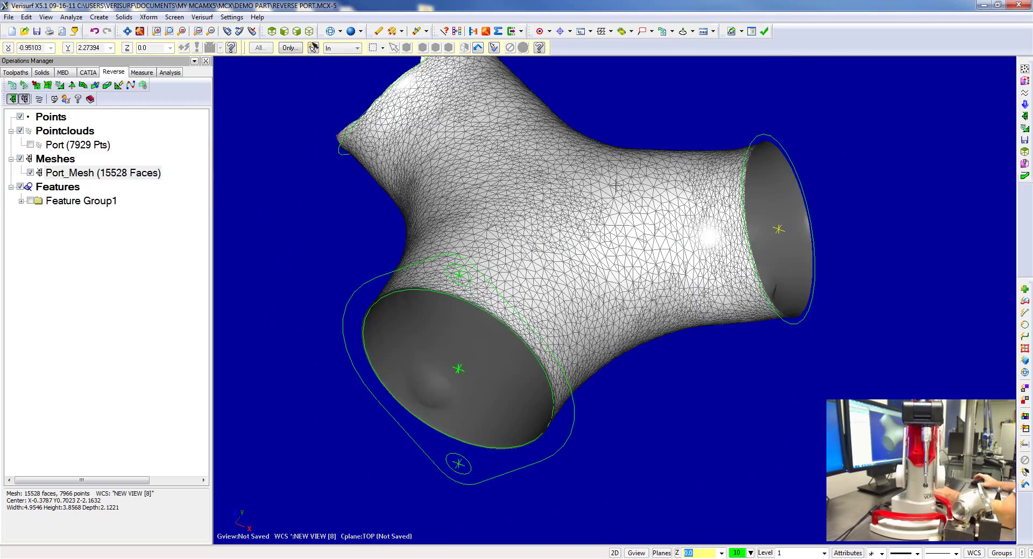
Create another work coordinate system by geometry from the circle at the remaining ragged branch opening
middle_drag(826, 190, 703, 144)
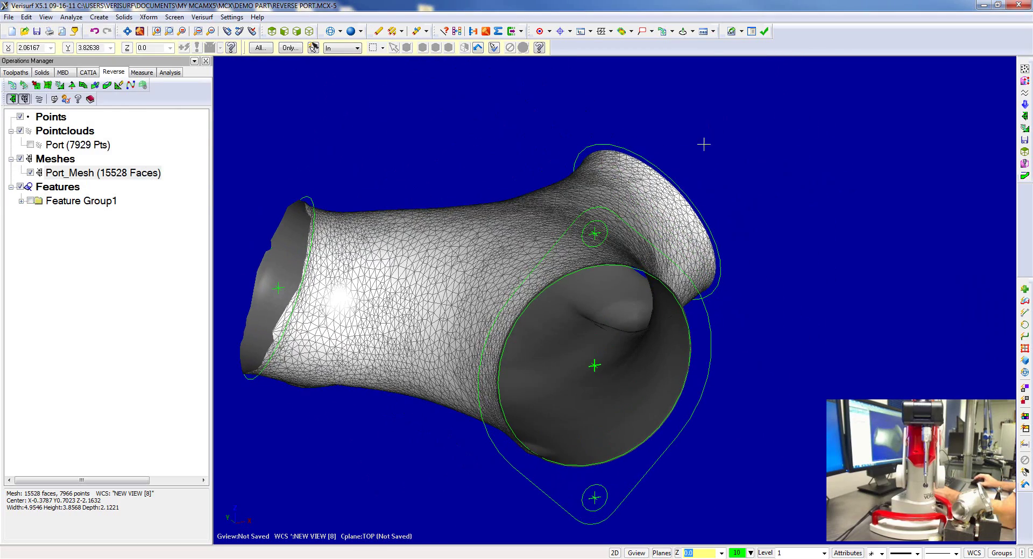
click(975, 554)
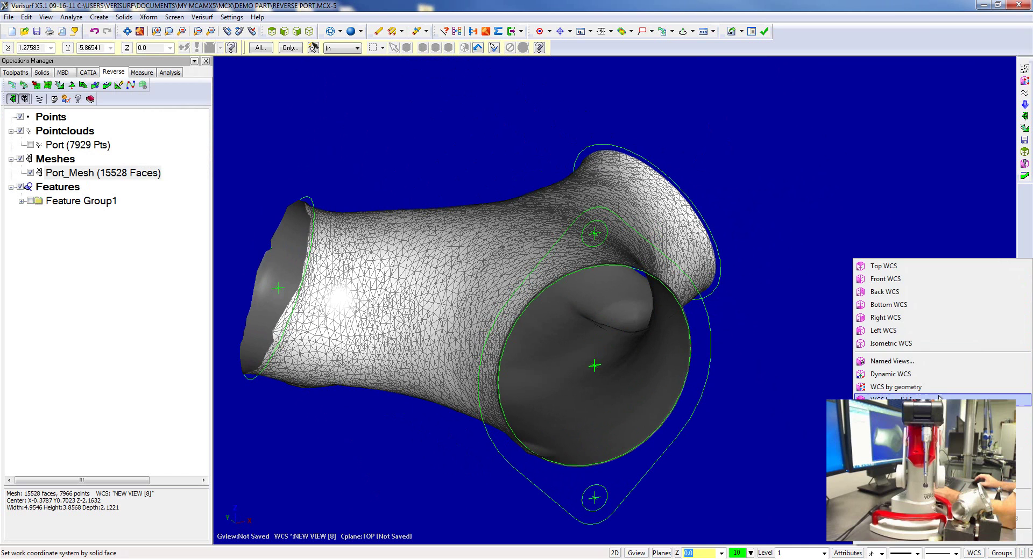
click(882, 389)
click(313, 202)
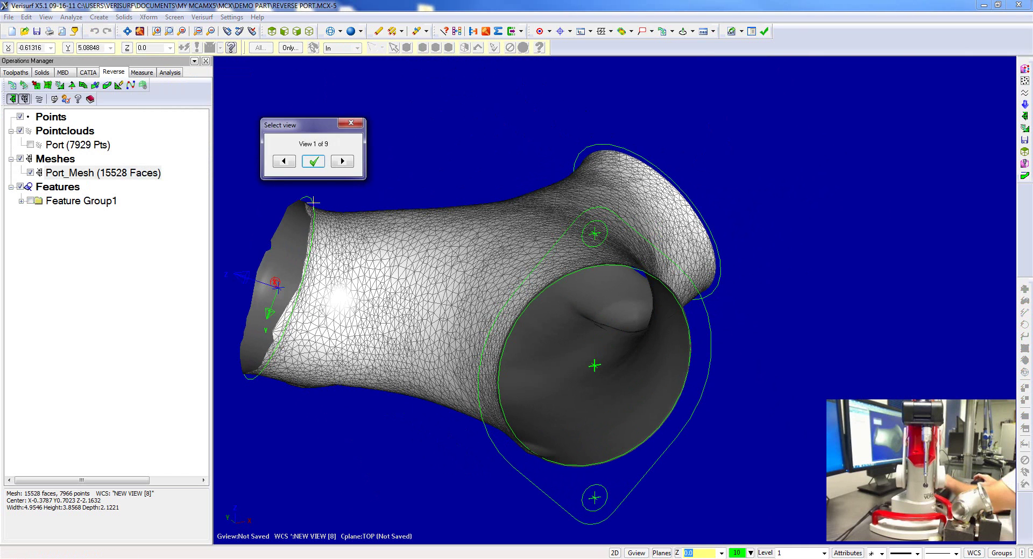
click(312, 160)
click(570, 180)
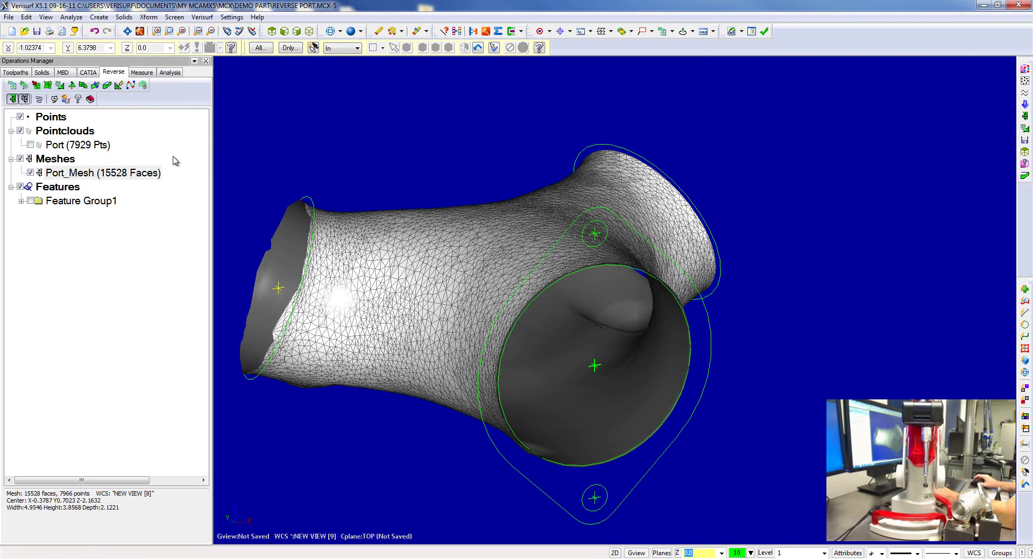
Crop the remaining ragged branch end of Port_Mesh with the upper Z limit set to 0.0000, without creating a copy
right_click(136, 183)
mouse_move(161, 196)
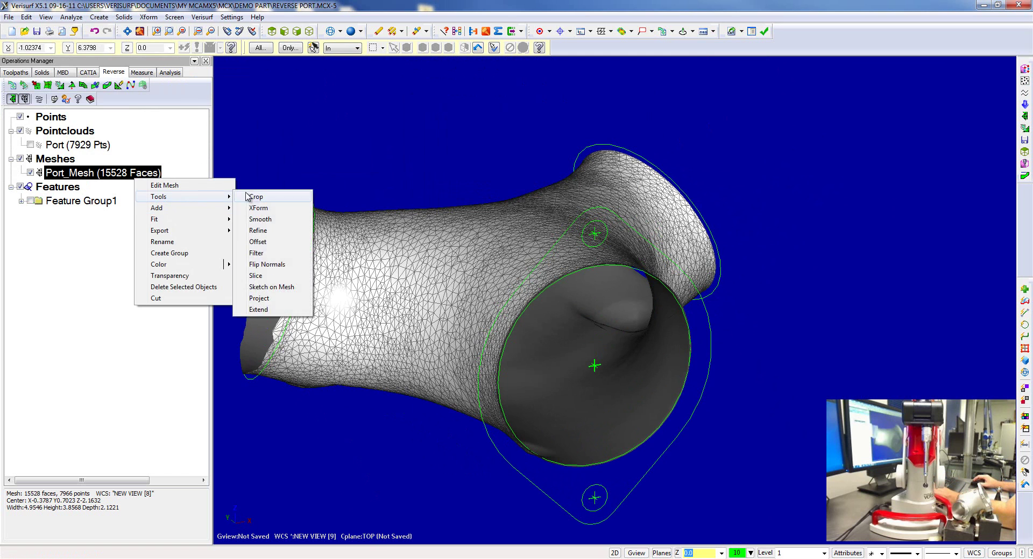
click(251, 196)
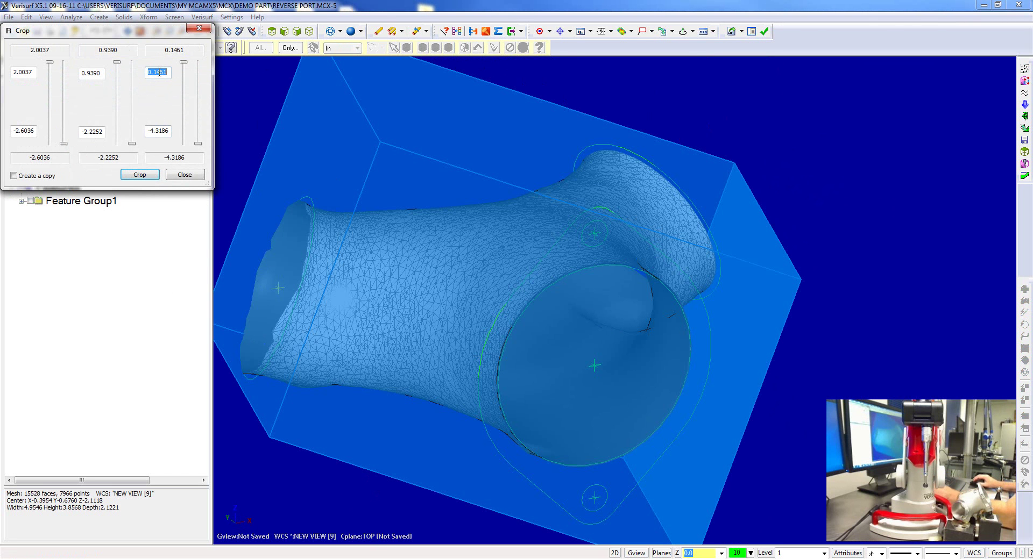
text(0)
key(Return)
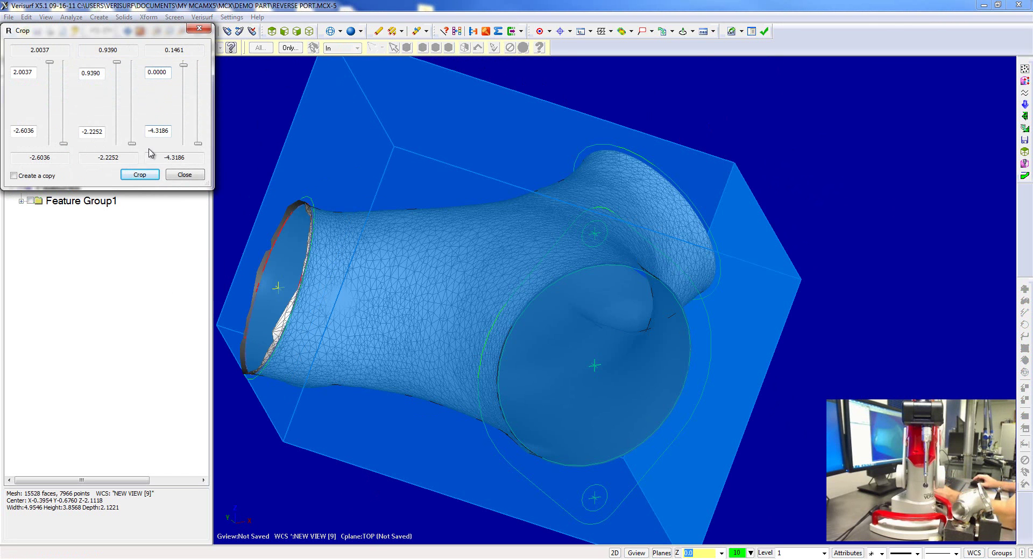
click(140, 175)
click(185, 175)
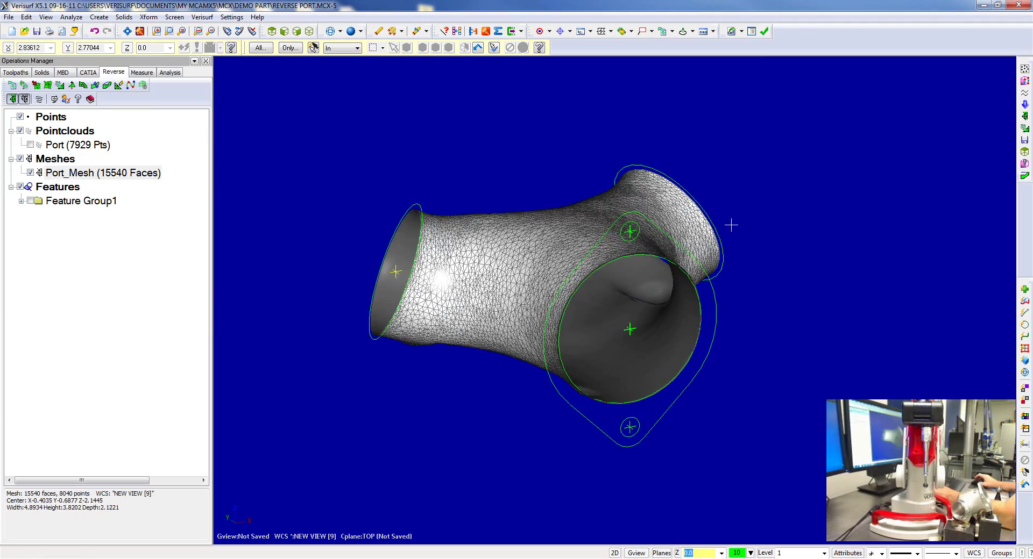
Refine Port_Mesh with edge refinement enabled, without creating a copy
middle_drag(675, 249, 649, 213)
scroll(649, 214, down, 1)
right_click(116, 176)
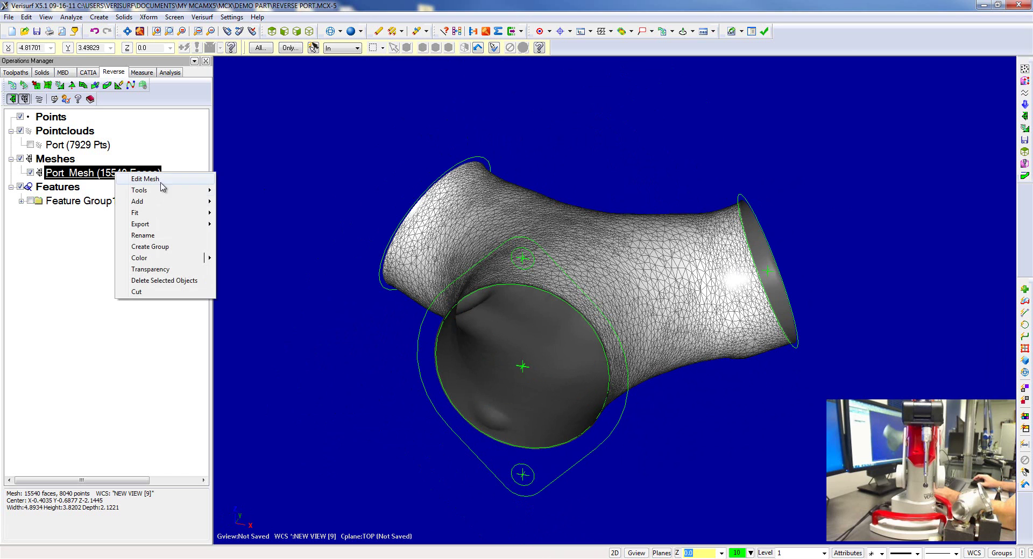
mouse_move(161, 191)
click(239, 223)
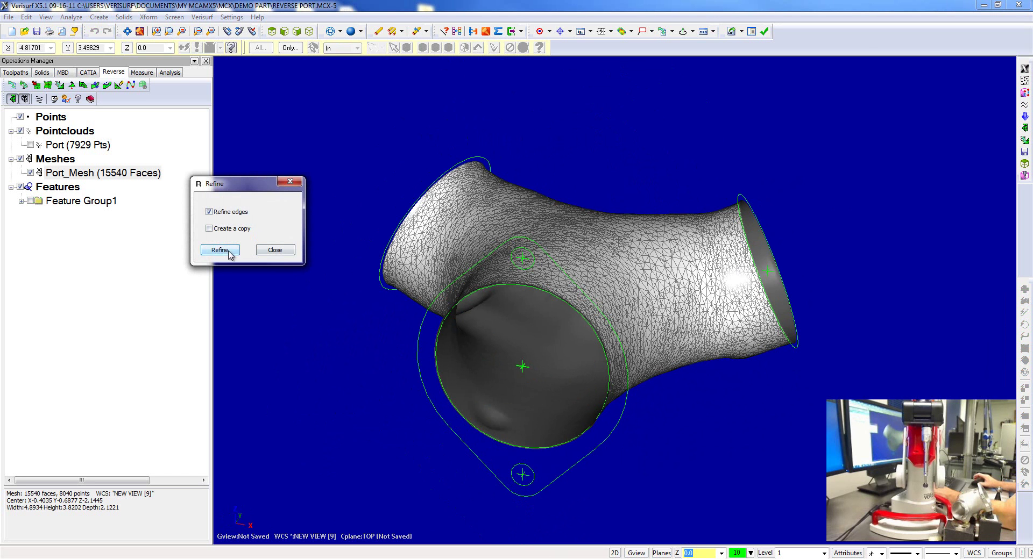
click(229, 252)
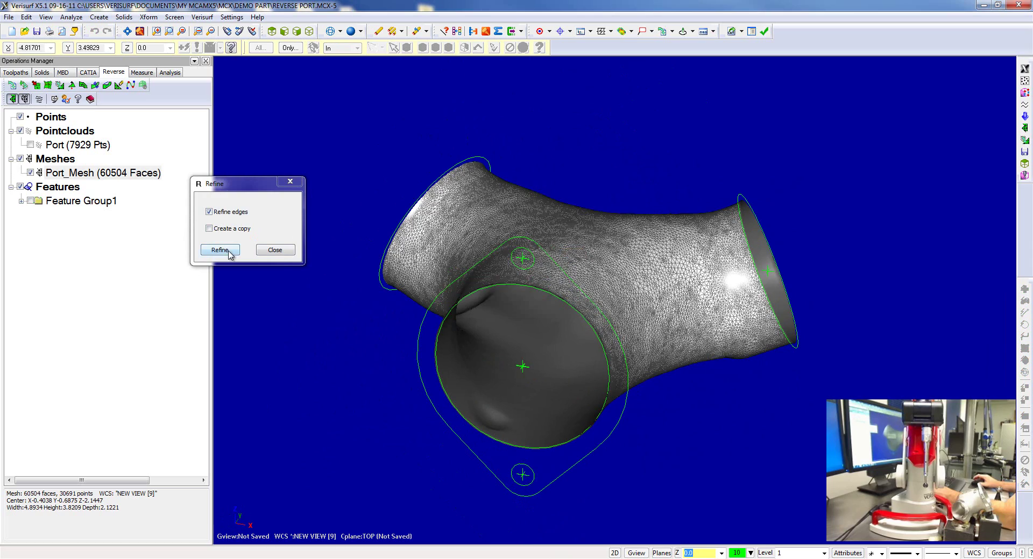
click(275, 250)
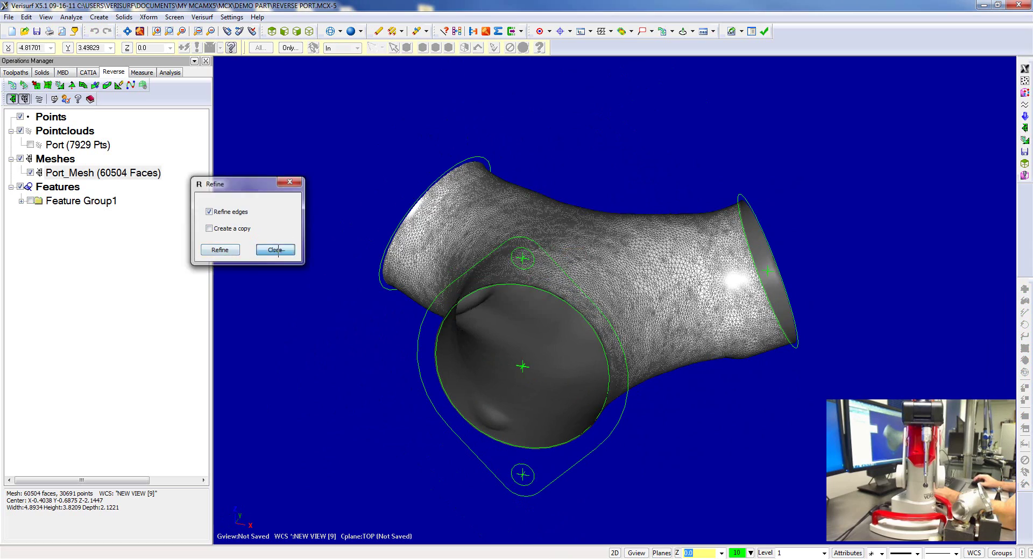
Turn off mesh shading so Port_Mesh displays as wireframe only, and inspect its refined triangles around the branches and flange opening
click(22, 99)
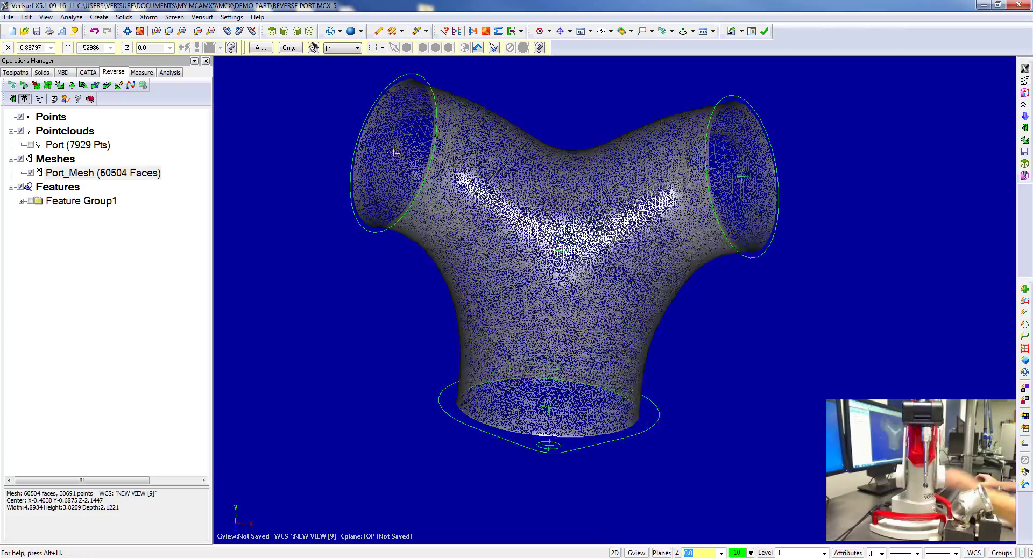
middle_drag(484, 276, 545, 235)
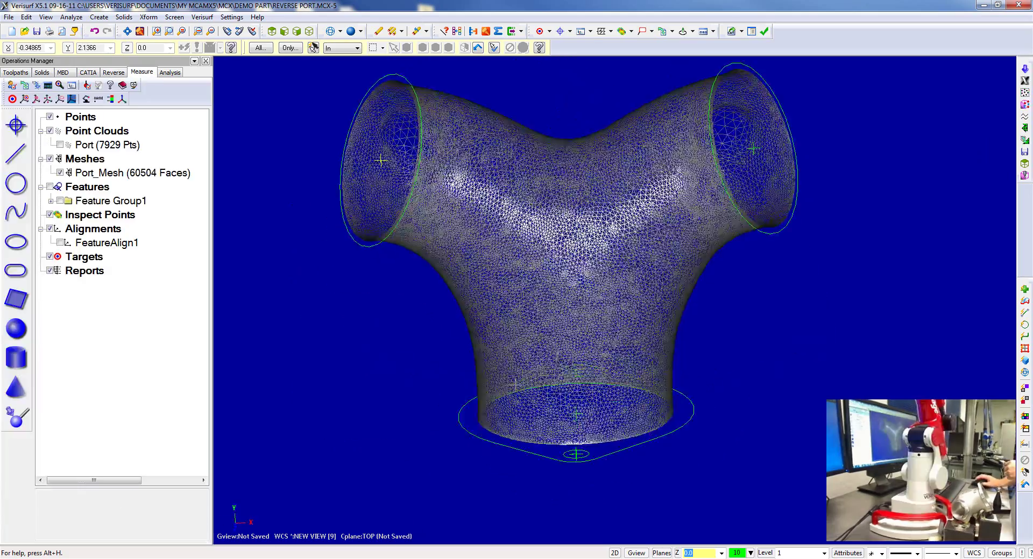
middle_drag(559, 268, 580, 262)
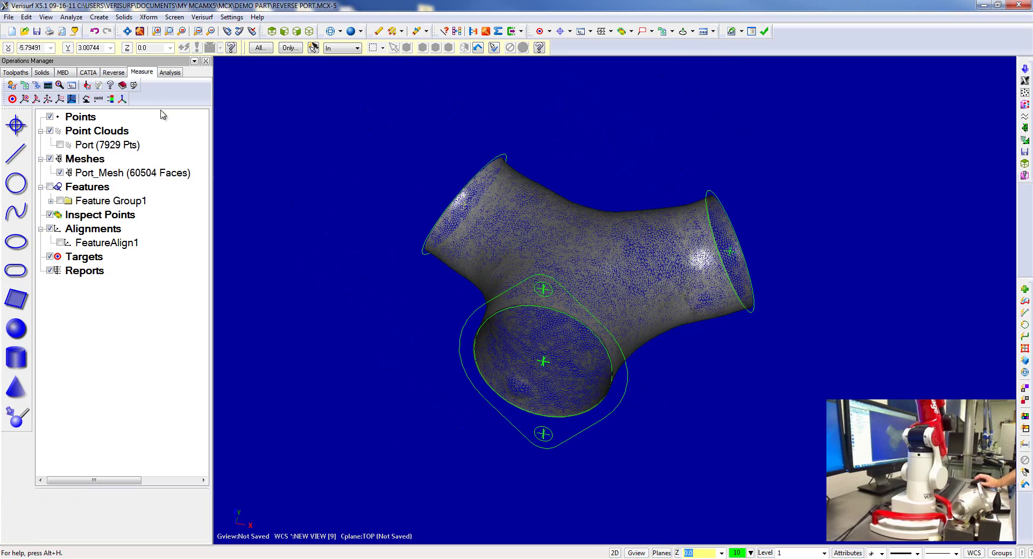
Autosurface Port_Mesh as Free Form with a manual patch number of 100 and surfaces saved, and hide the mesh
click(125, 175)
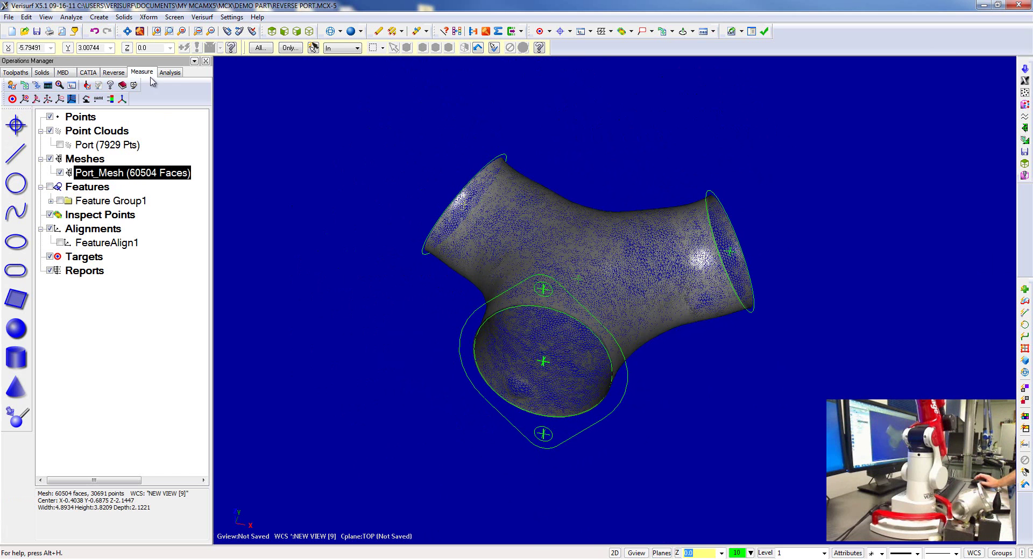
click(113, 72)
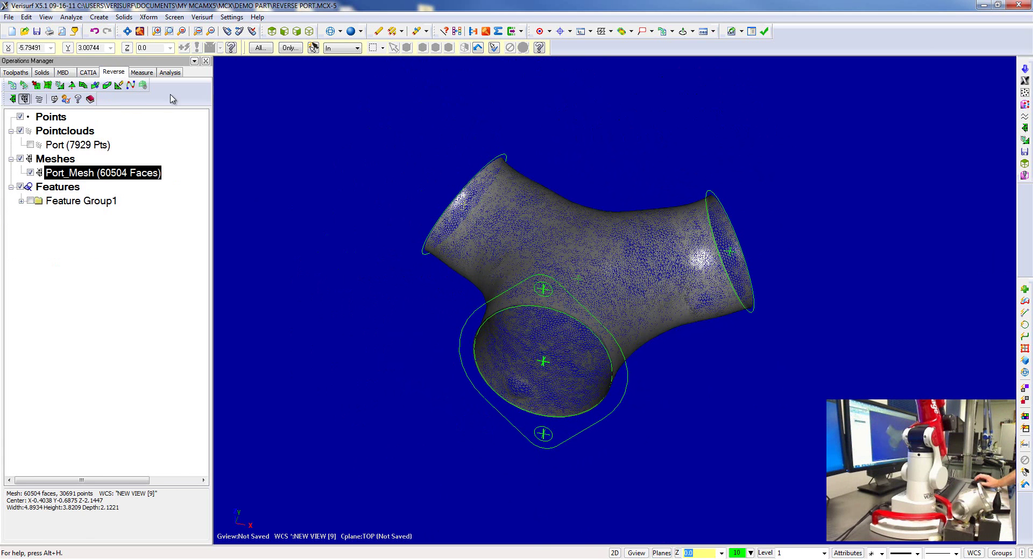
click(143, 85)
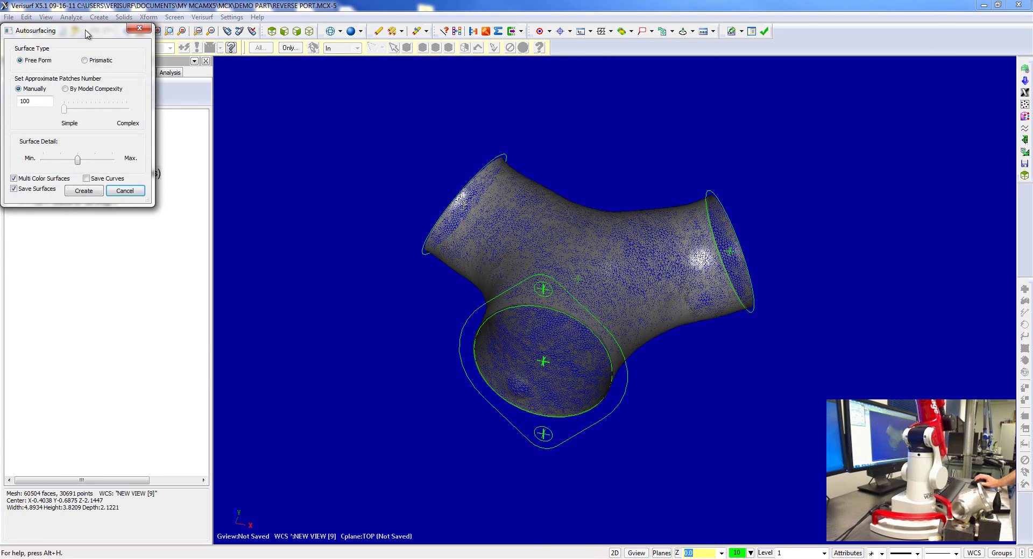
drag(86, 35, 220, 207)
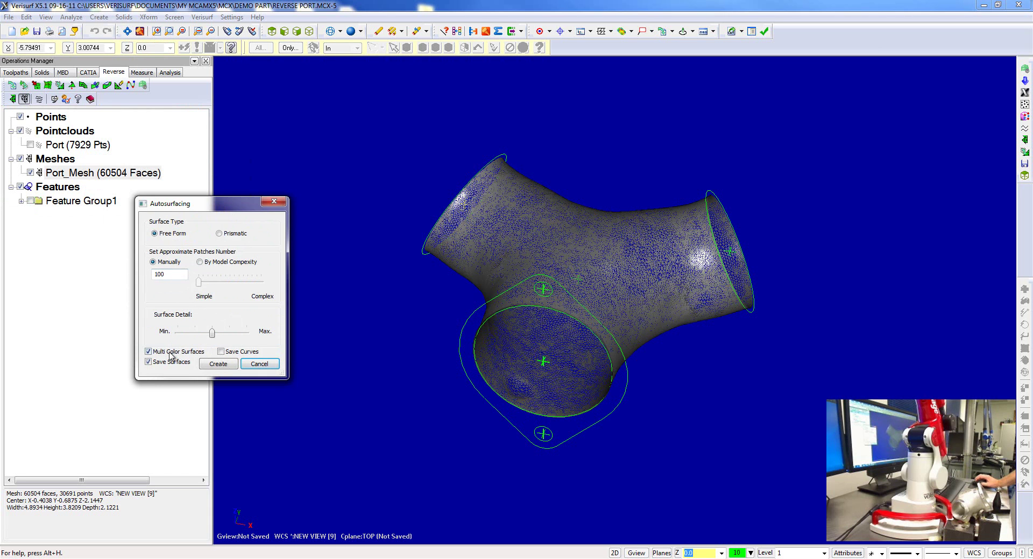
click(218, 364)
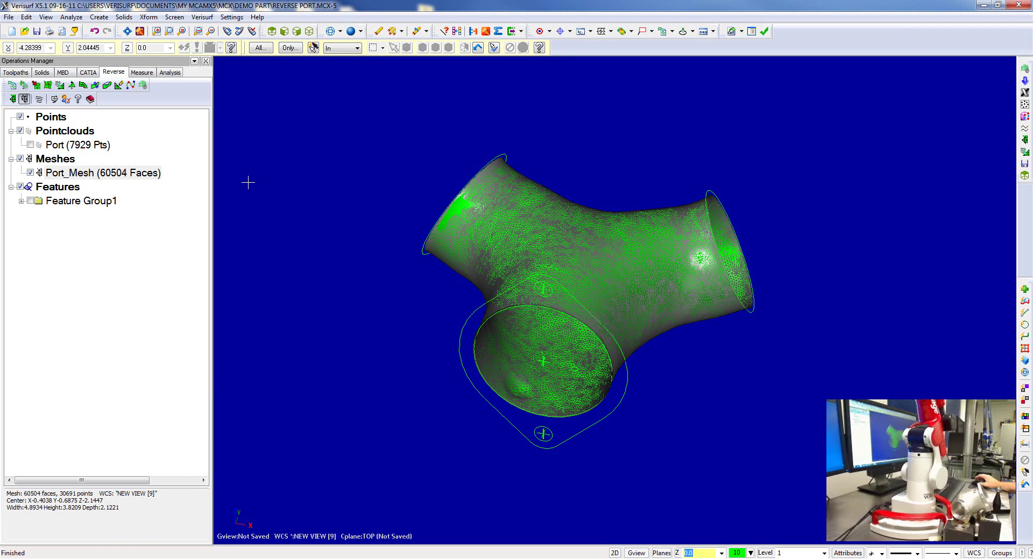
click(31, 173)
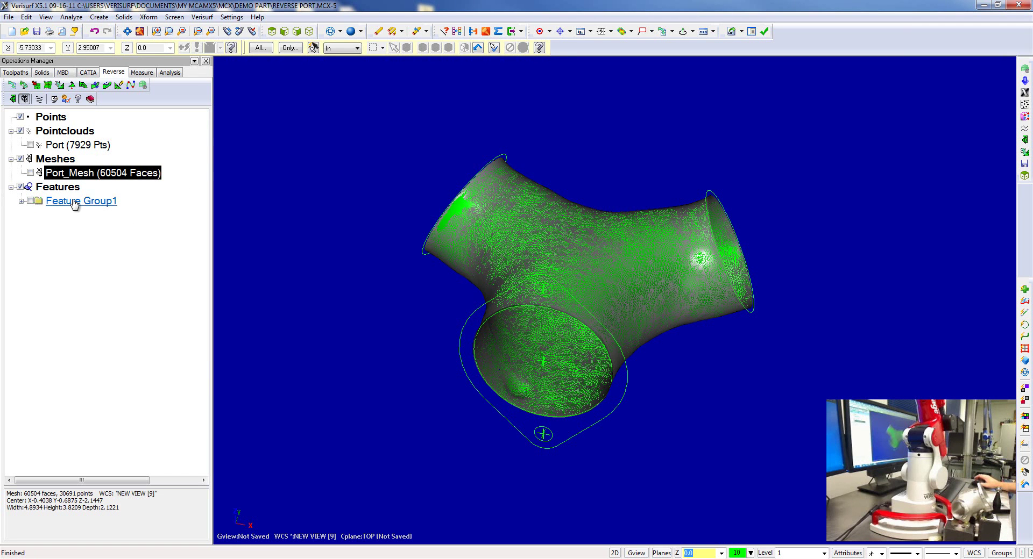
click(149, 275)
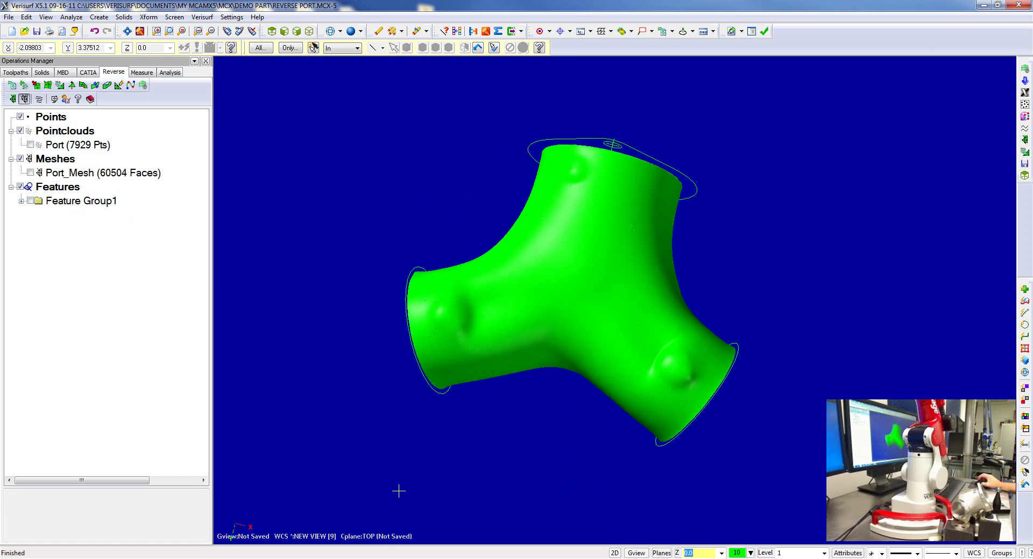